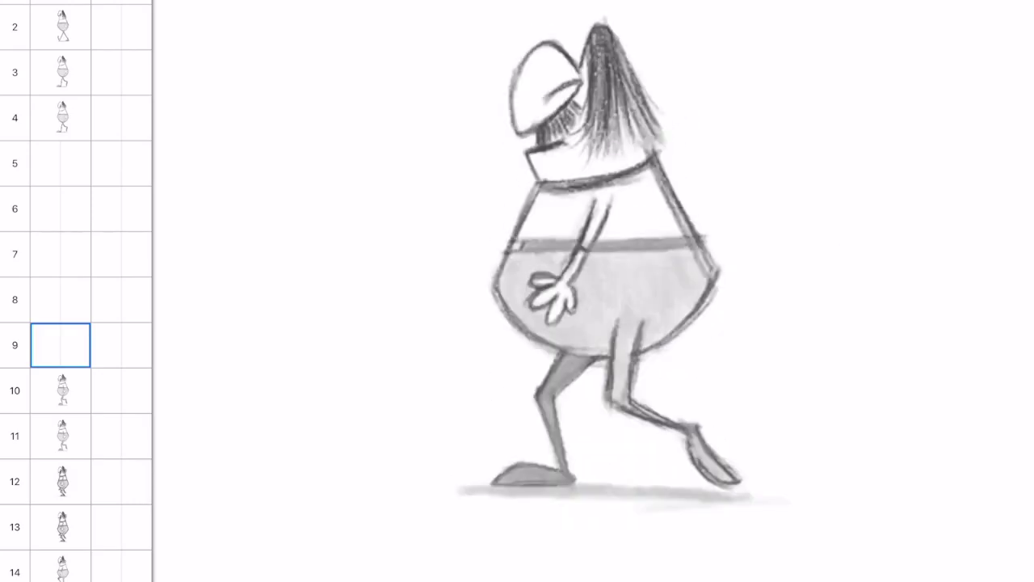
Reduce the frame 4 drawing's hold from 6 frames to 1 so frames 5–9 refill.
left_click(61, 118)
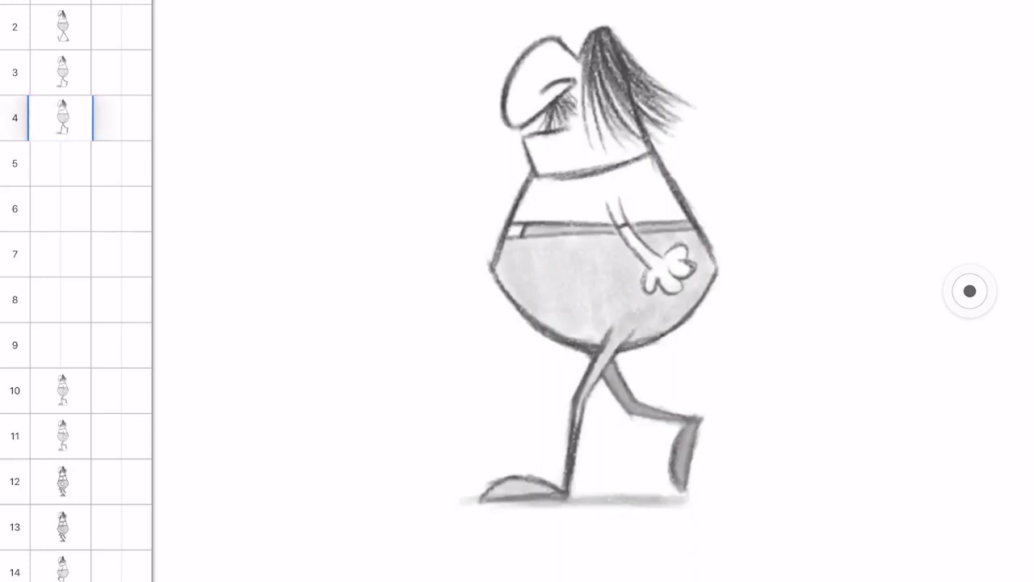
left_click(60, 118)
left_click(131, 93)
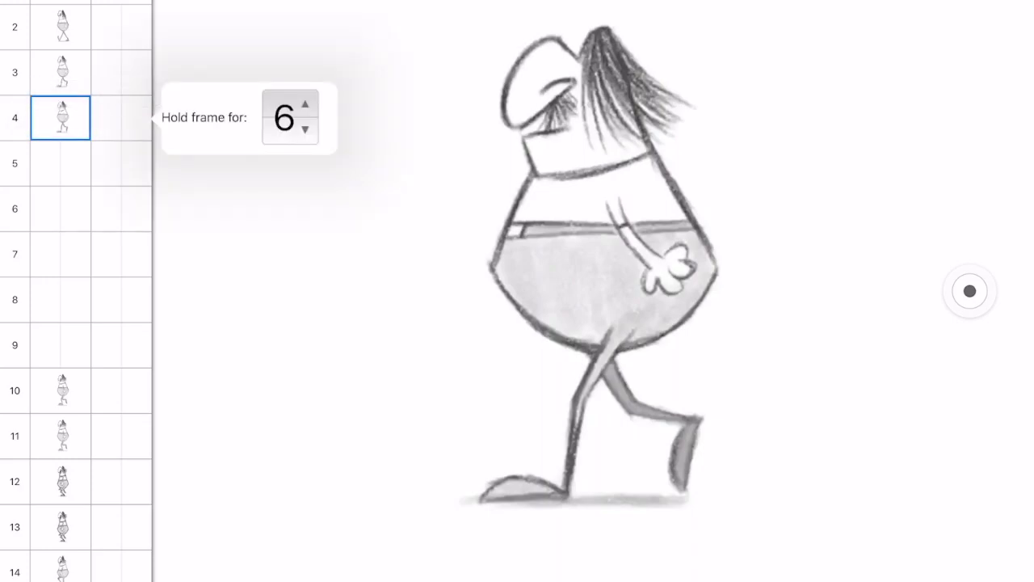
left_click(305, 130)
left_click(304, 130)
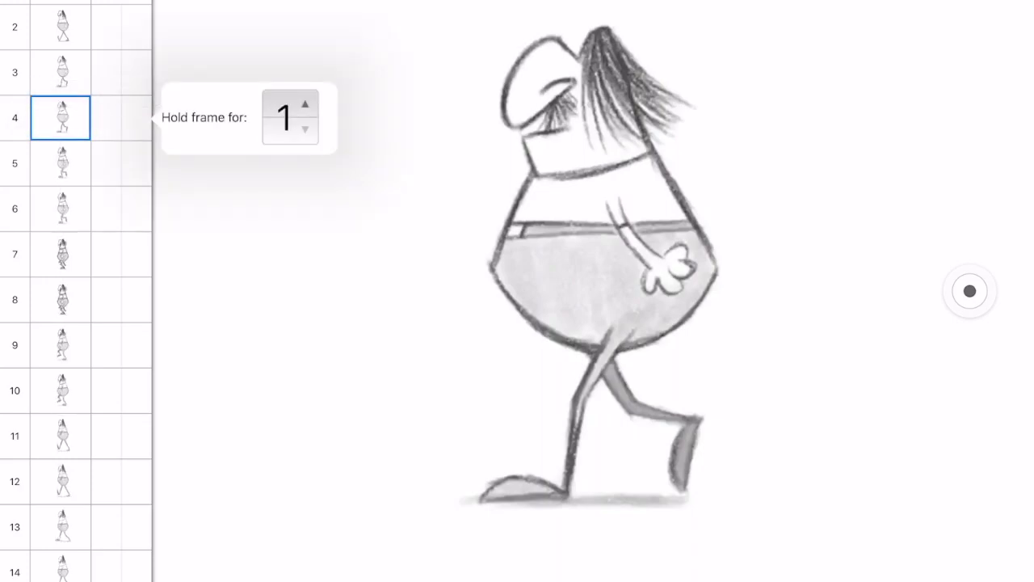
left_click(566, 323)
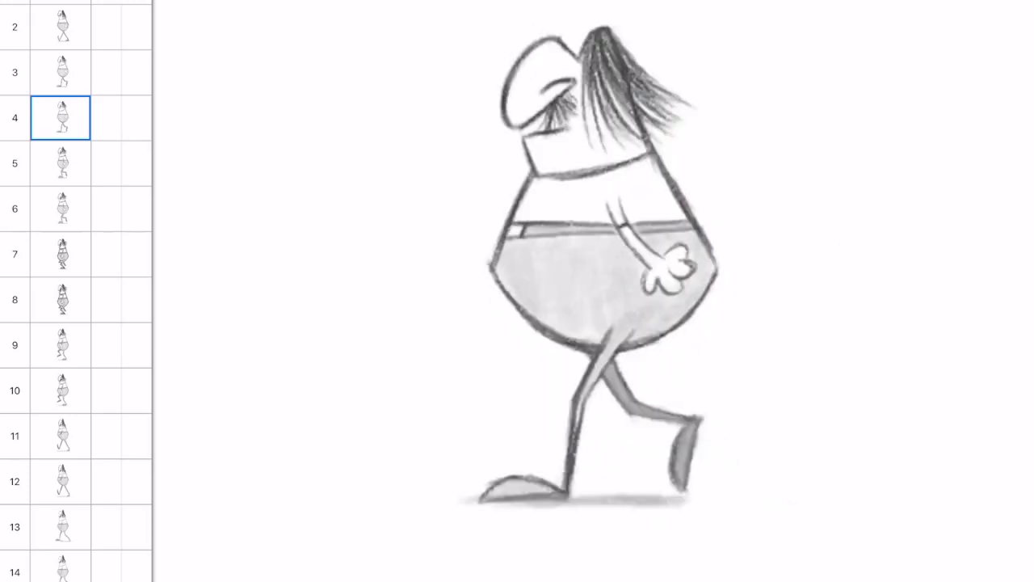
Insert three blank frames after frame 4 and select blank frame 5.
key("Insert")
key("Insert")
key("Insert")
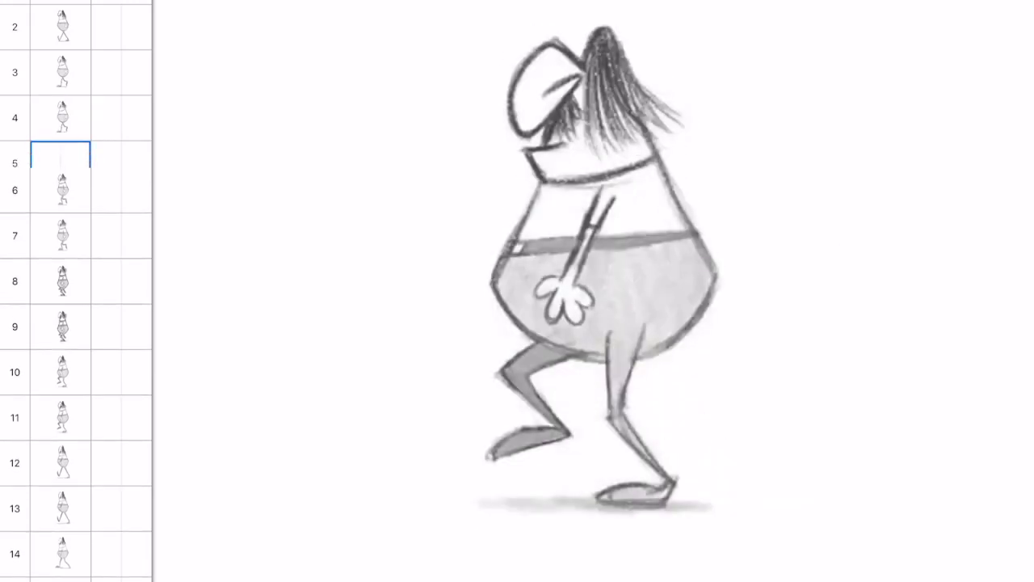
left_click(61, 163)
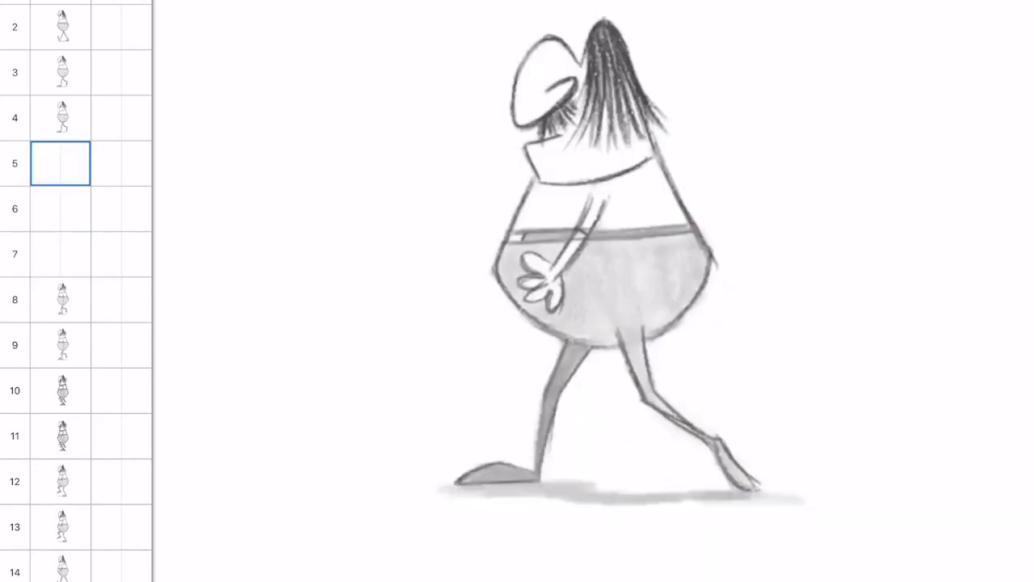